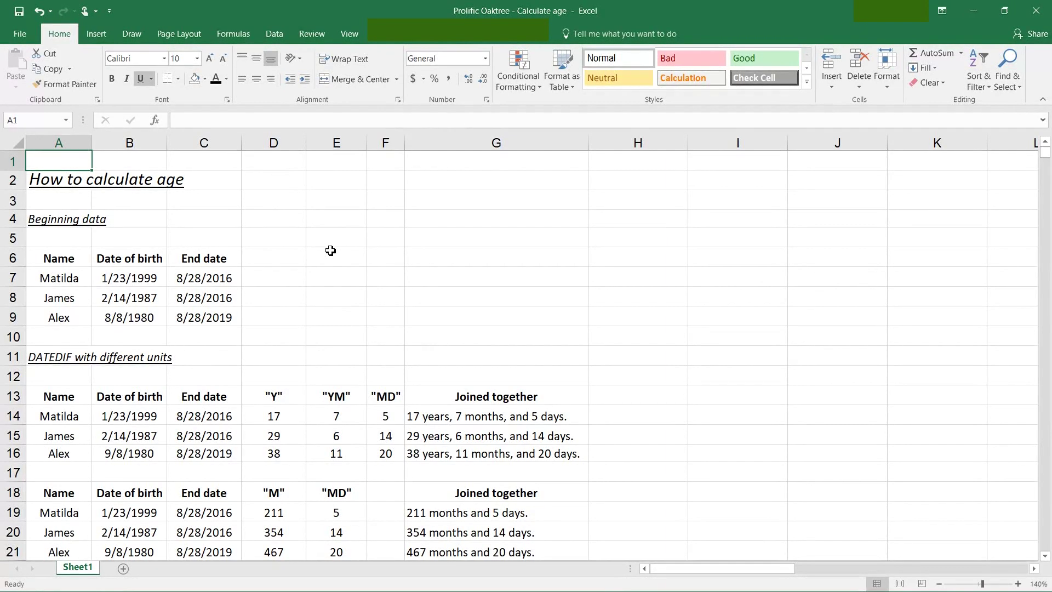
Review D14's "Y" DATEDIF formula unchanged, then begin and cancel a DATEDIF entry in D10.
{"action": "double_click", "coordinate": [289, 416]}
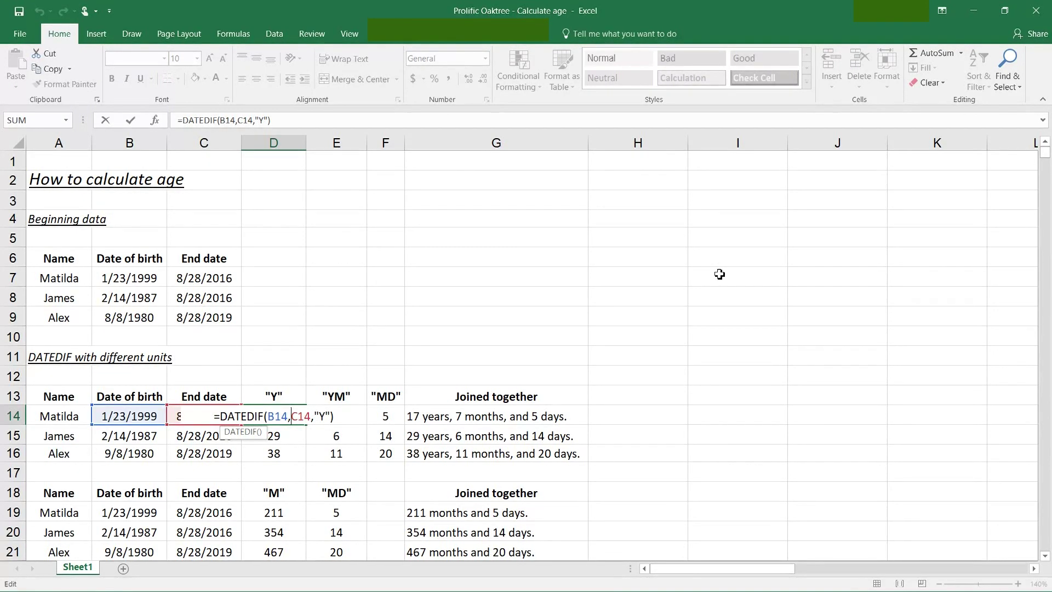
{"action": "key", "text": "Right"}
{"action": "key", "text": "Right"}
{"action": "key", "text": "ctrl+Return"}
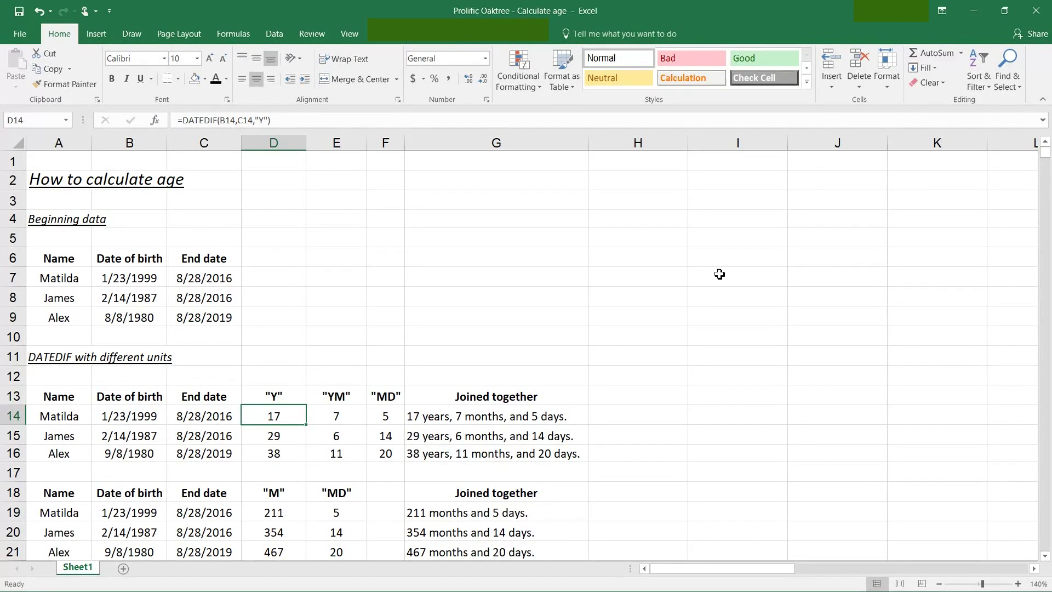
{"action": "key", "text": "Up"}
{"action": "key", "text": "Up"}
{"action": "key", "text": "Up"}
{"action": "key", "text": "Up"}
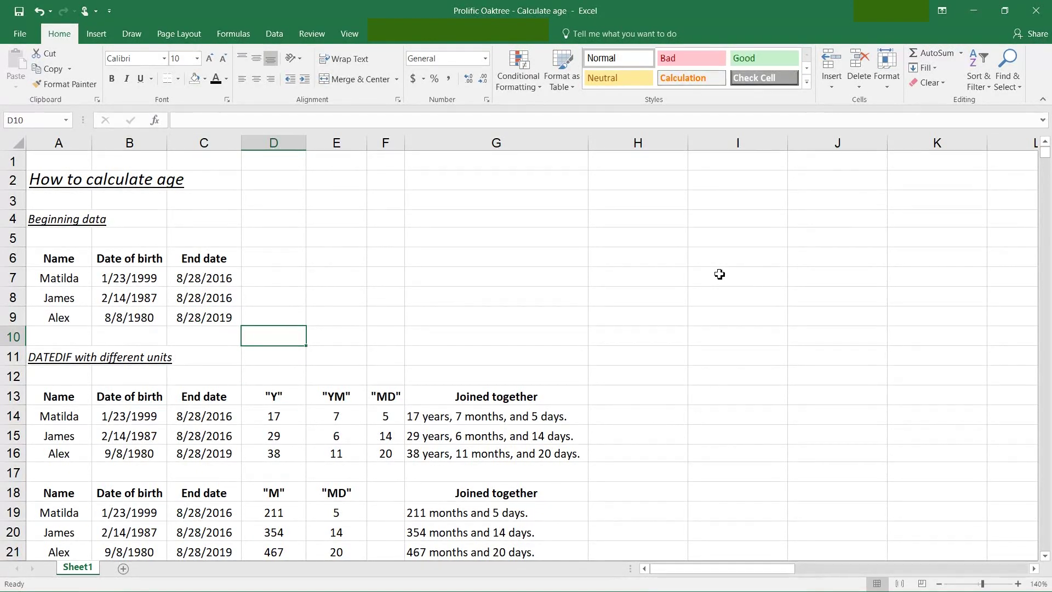
{"action": "type", "text": "="}
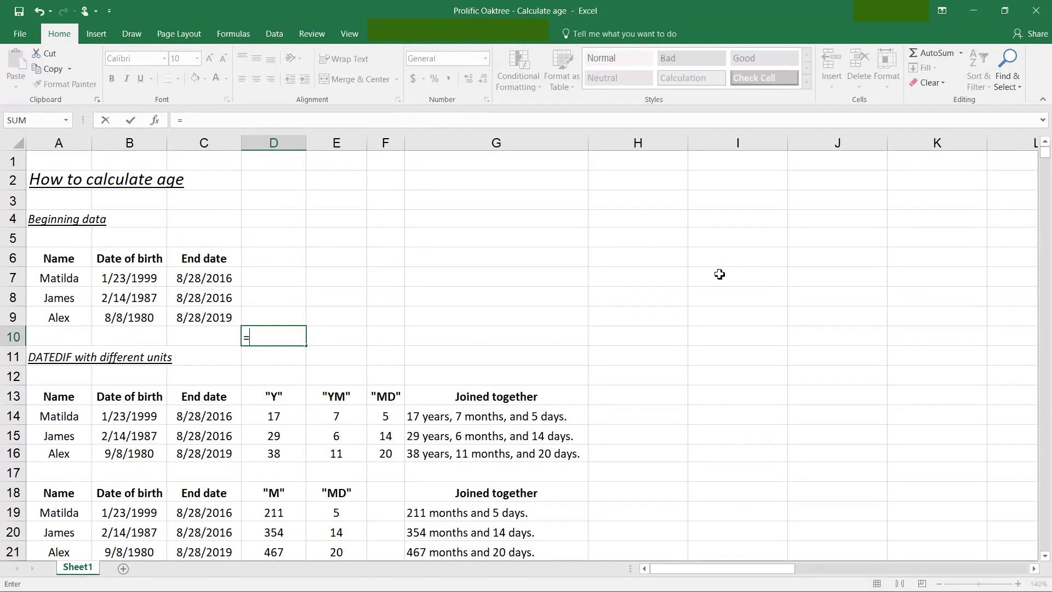
{"action": "type", "text": "DATE"}
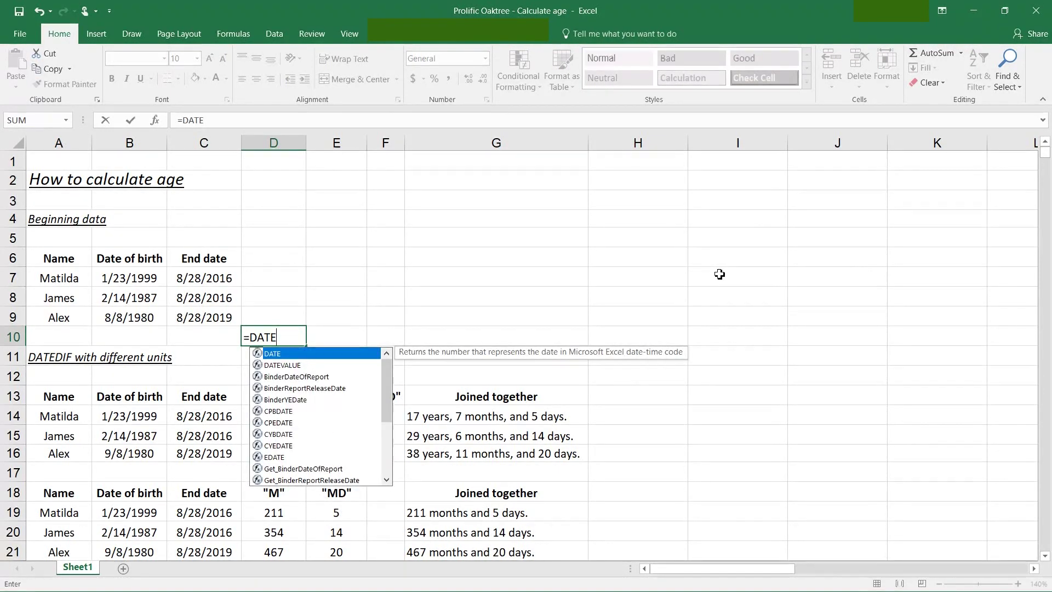
{"action": "type", "text": "D"}
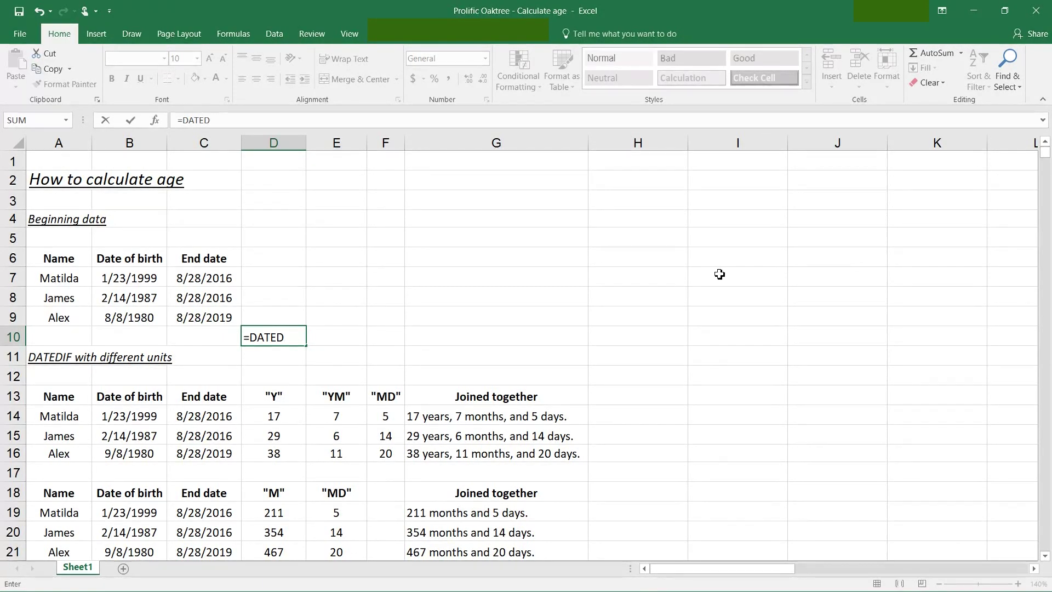
{"action": "type", "text": "IF("}
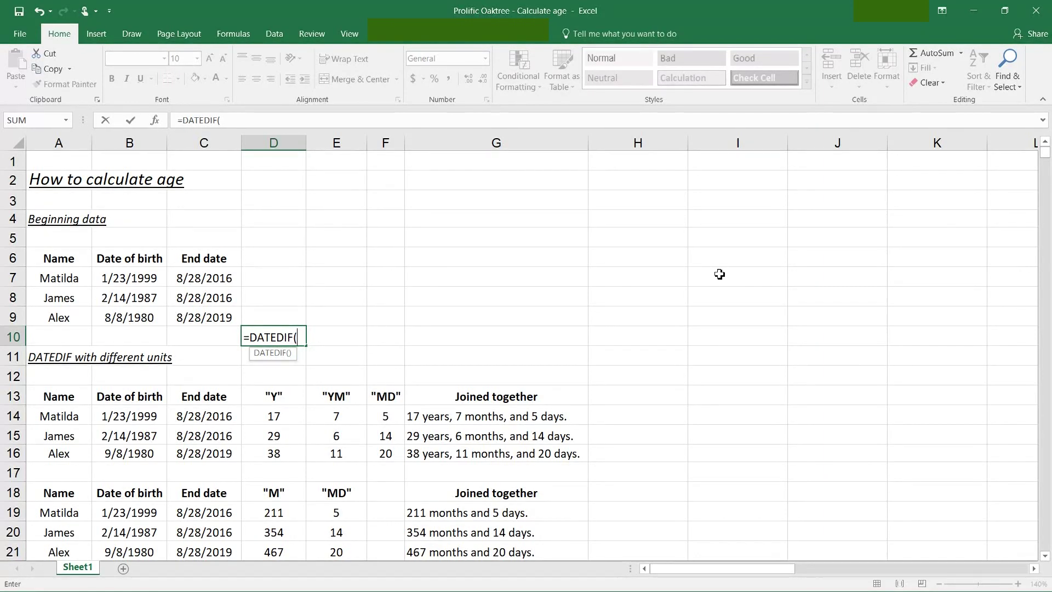
{"action": "key", "text": "Escape"}
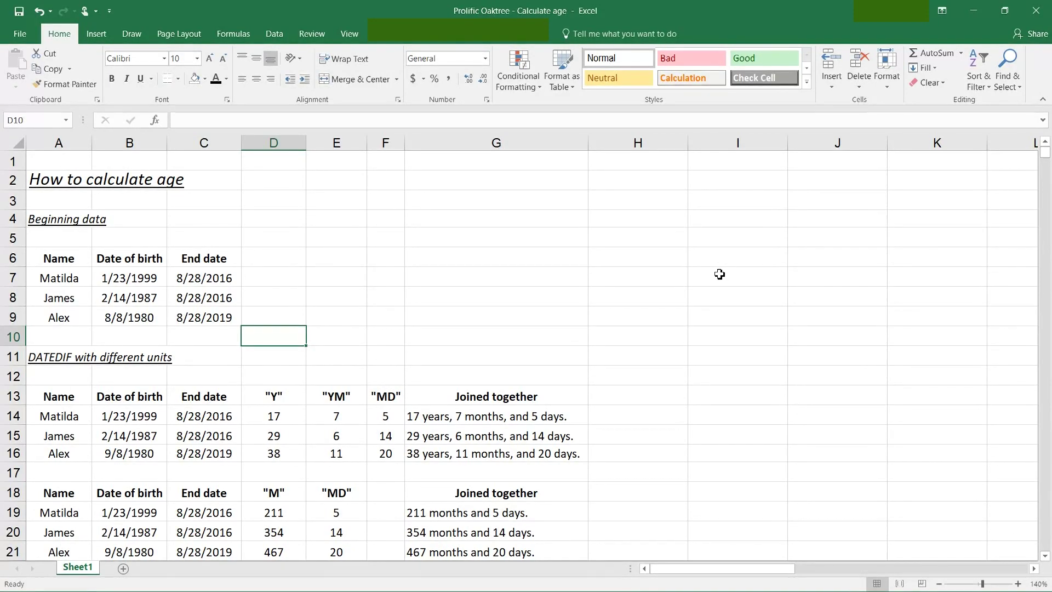
Compare the "Y", "YM" and "MD" DATEDIF formulas in D14, E14 and F14.
{"action": "scroll", "coordinate": [720, 274], "scroll_direction": "down", "scroll_amount": 2}
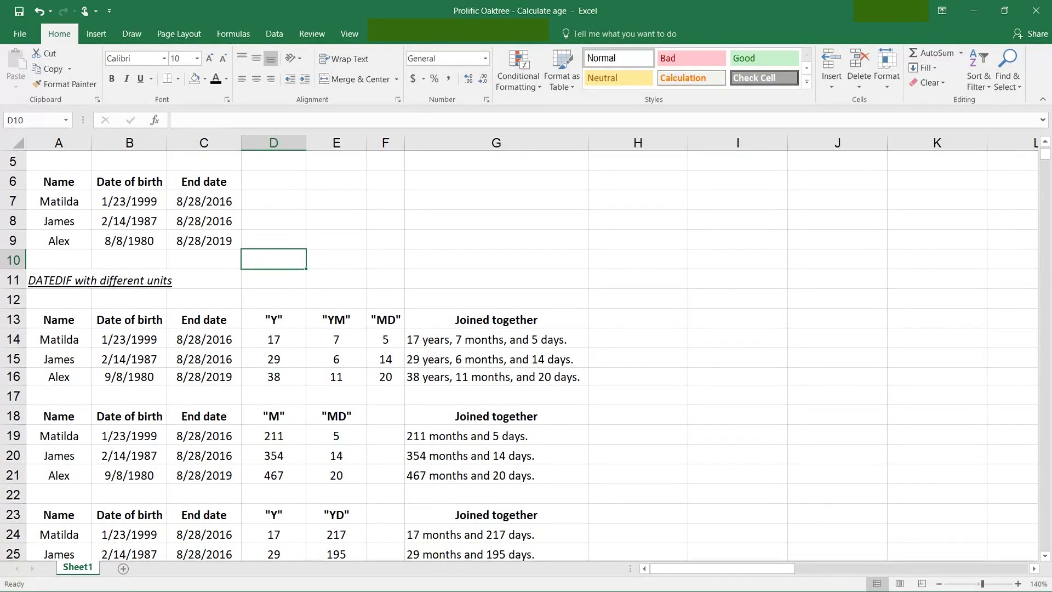
{"action": "key", "text": "Down"}
{"action": "key", "text": "Down"}
{"action": "key", "text": "Down"}
{"action": "key", "text": "Down"}
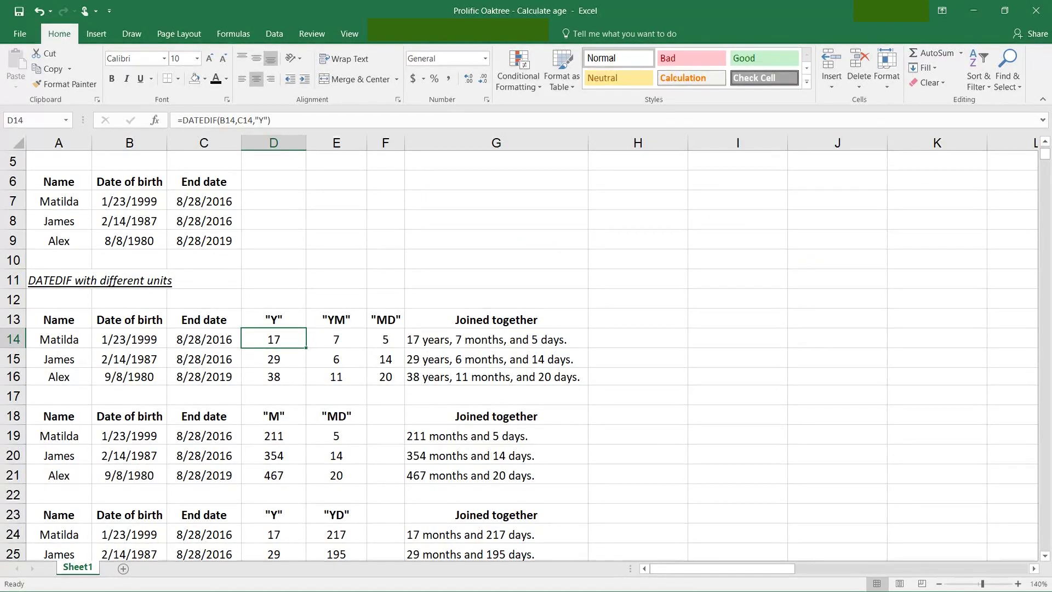
{"action": "left_click", "coordinate": [337, 339]}
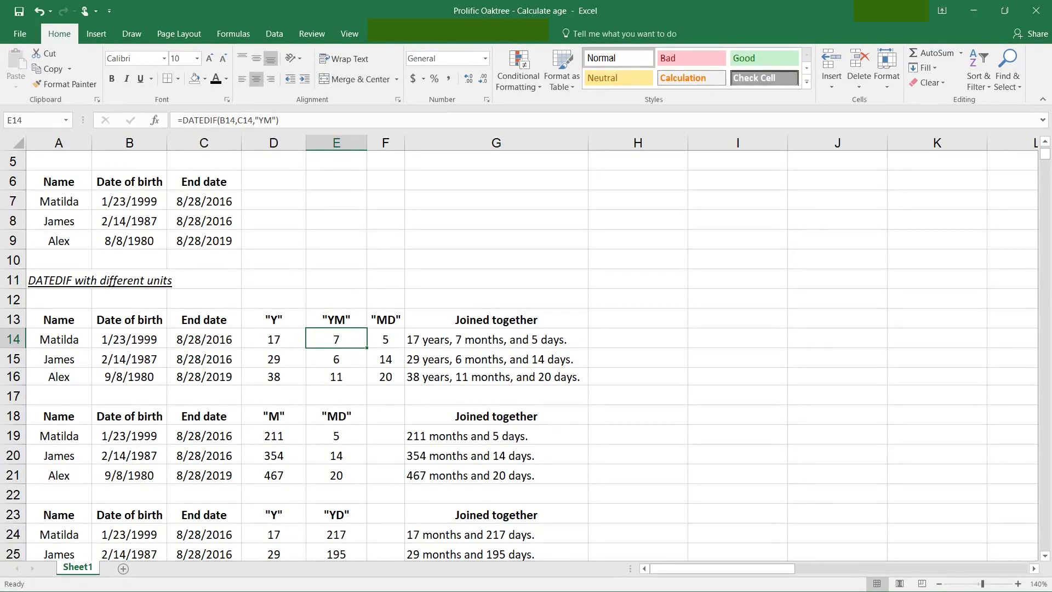
{"action": "left_click", "coordinate": [386, 340]}
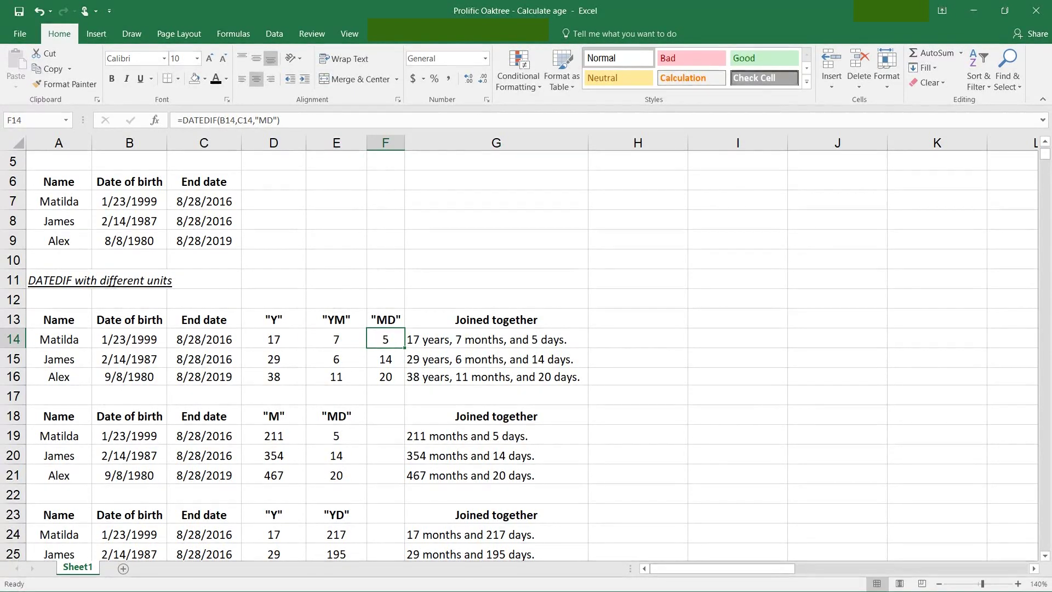
{"action": "left_click", "coordinate": [274, 340]}
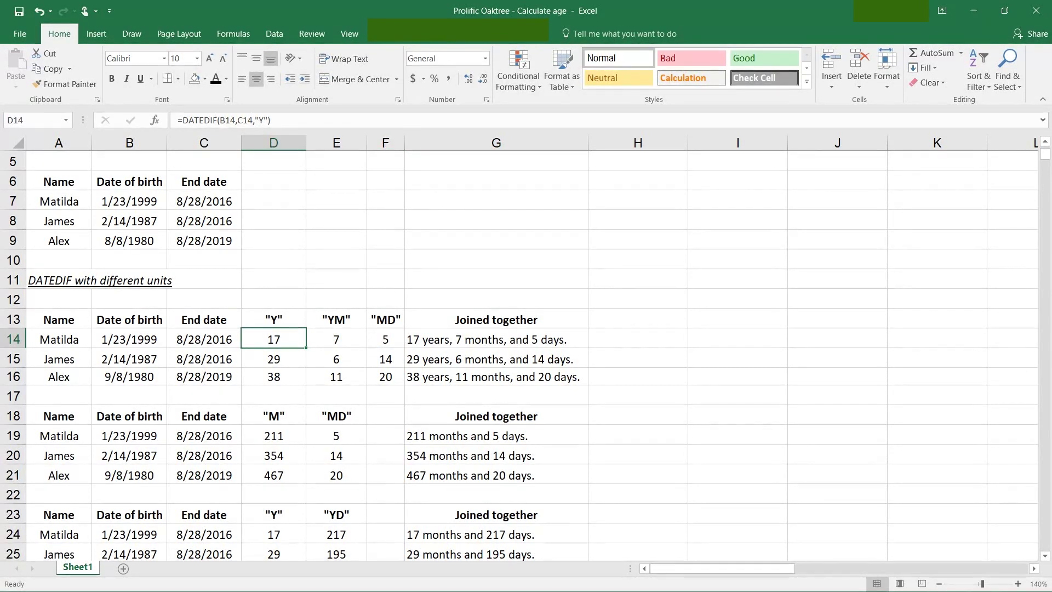
{"action": "left_click", "coordinate": [337, 340]}
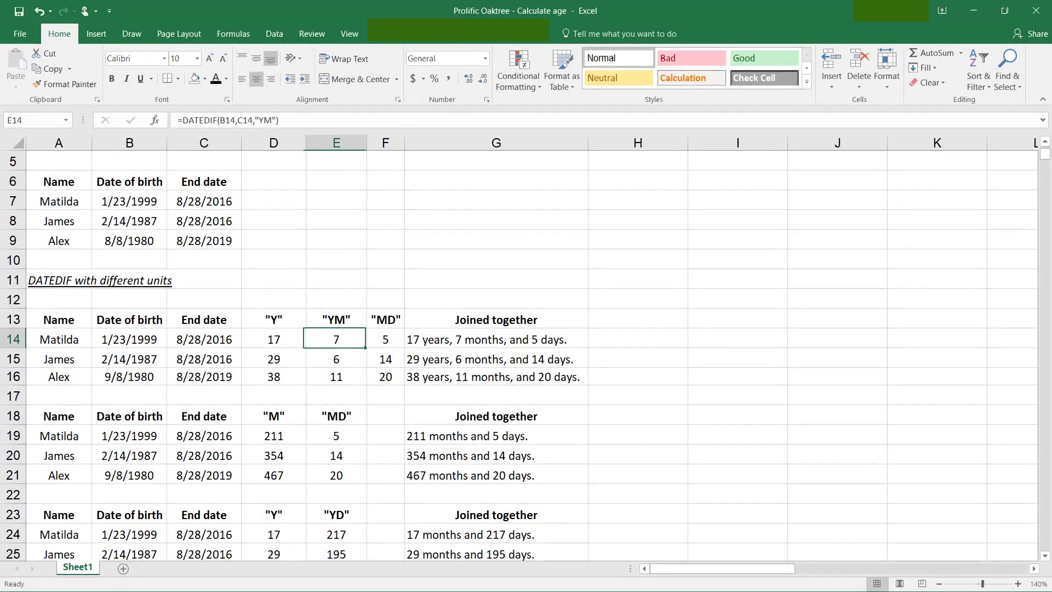
{"action": "left_click", "coordinate": [385, 339]}
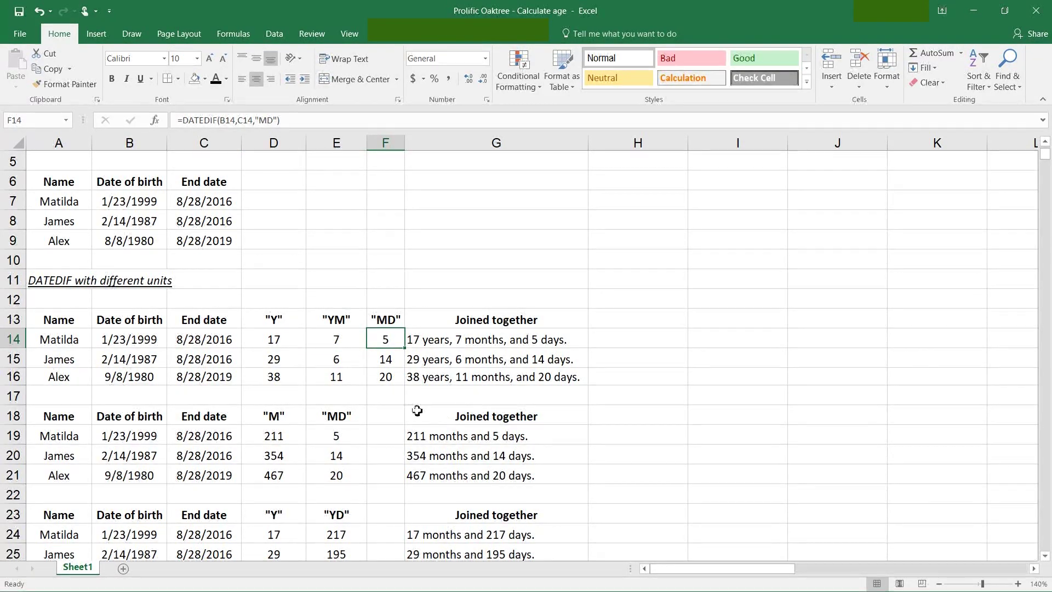
{"action": "left_click", "coordinate": [351, 343]}
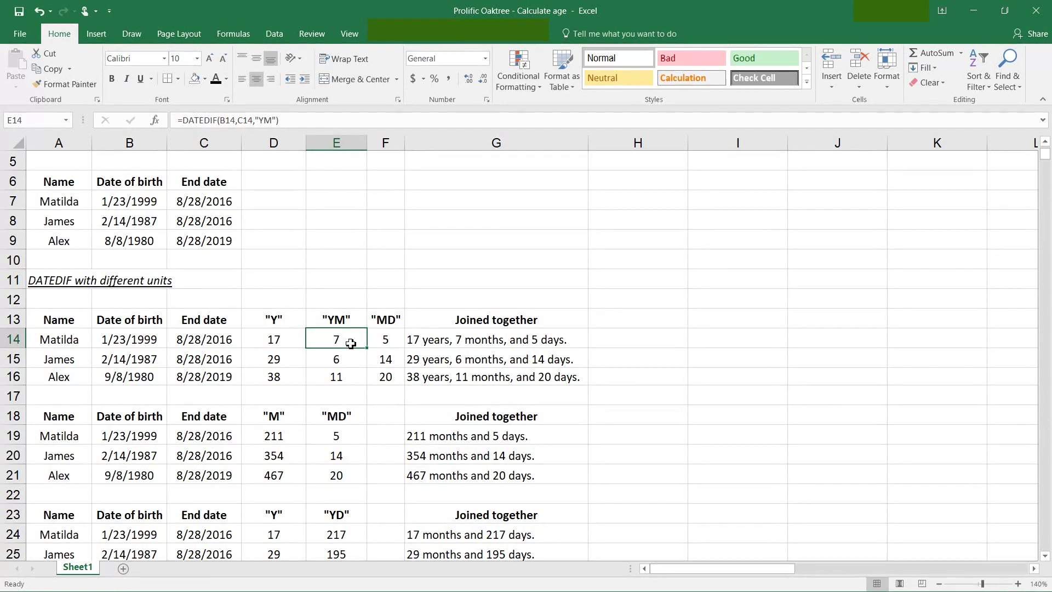
{"action": "key", "text": "Right"}
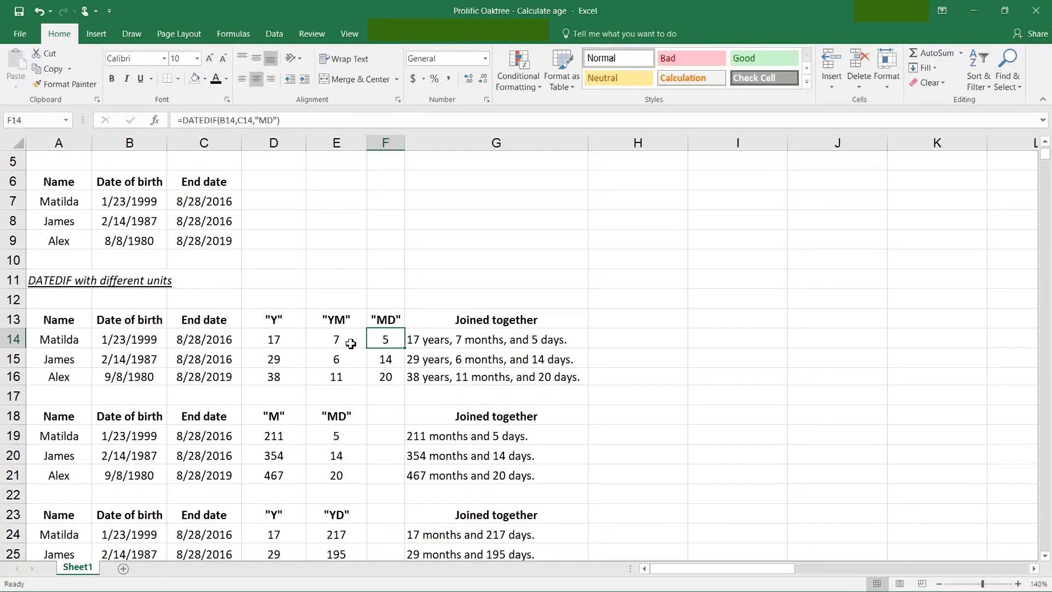
{"action": "key", "text": "Left"}
{"action": "key", "text": "Left"}
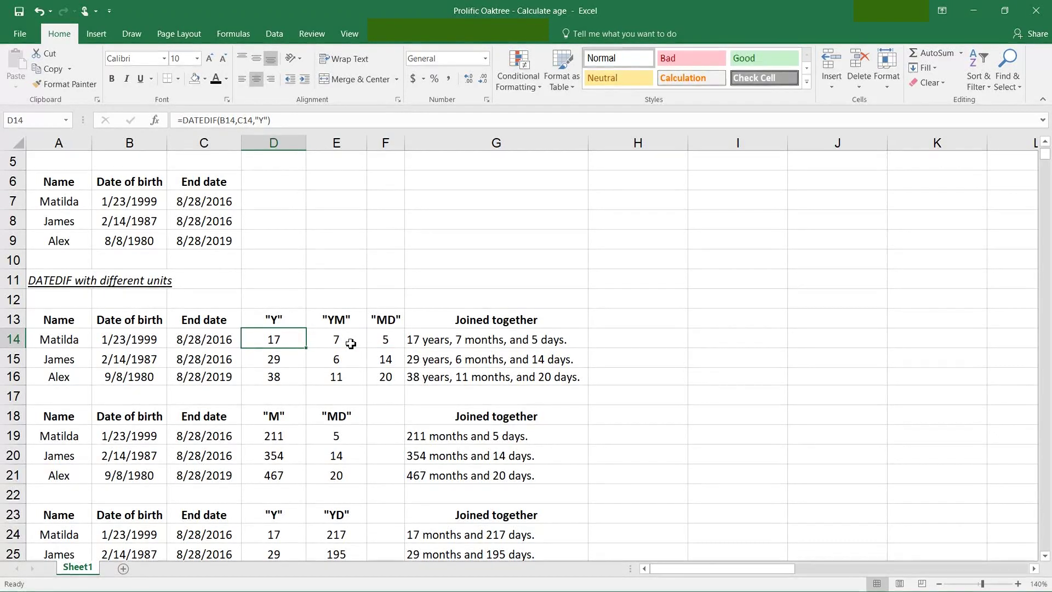
{"action": "key", "text": "Right"}
{"action": "key", "text": "Right"}
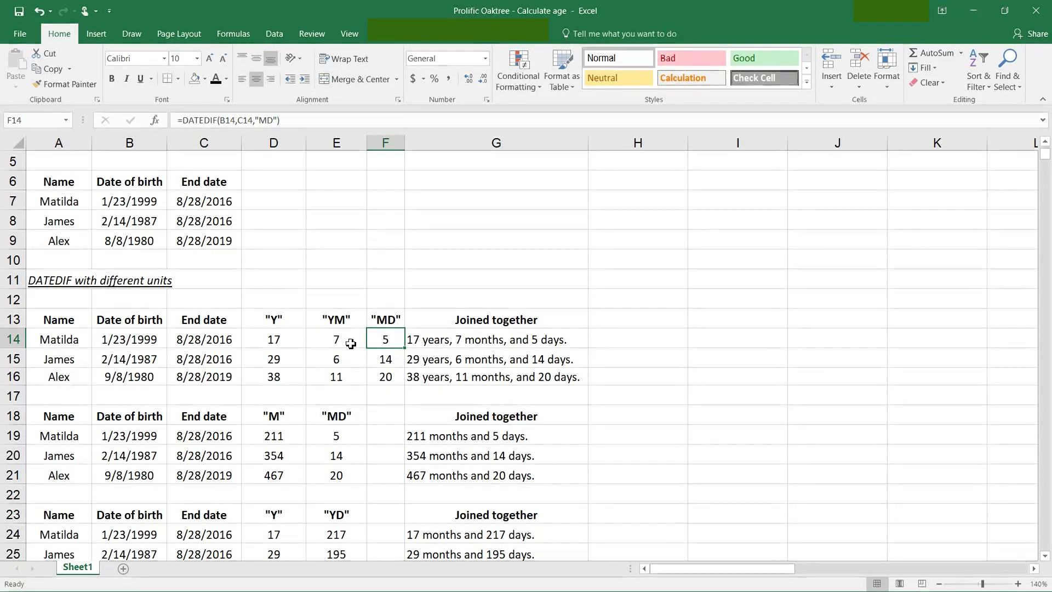
Inspect the joined sentence formula in G14, leaving it unchanged.
{"action": "key", "text": "Right"}
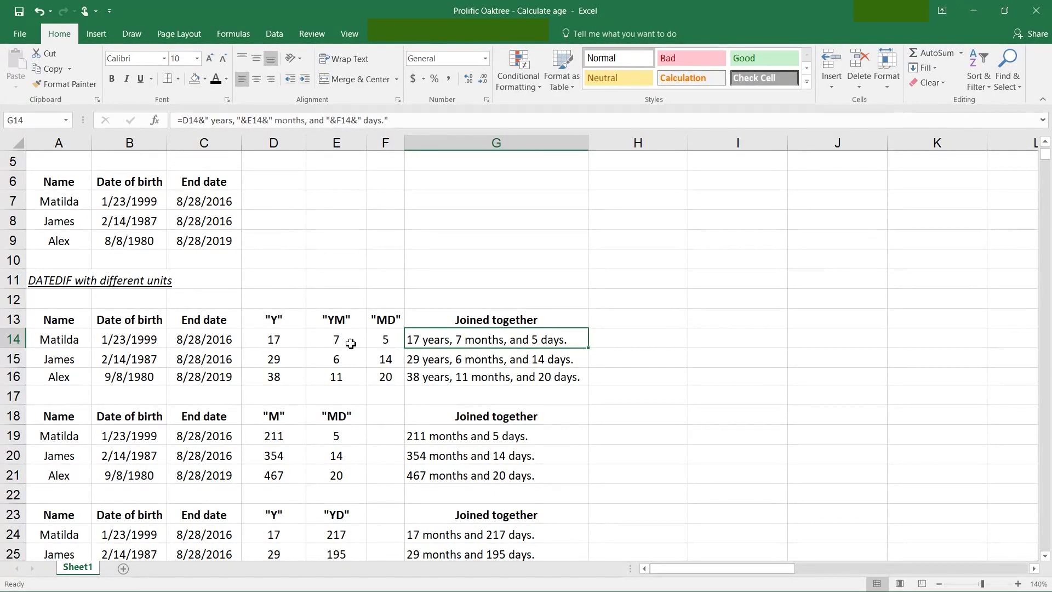
{"action": "key", "text": "F2"}
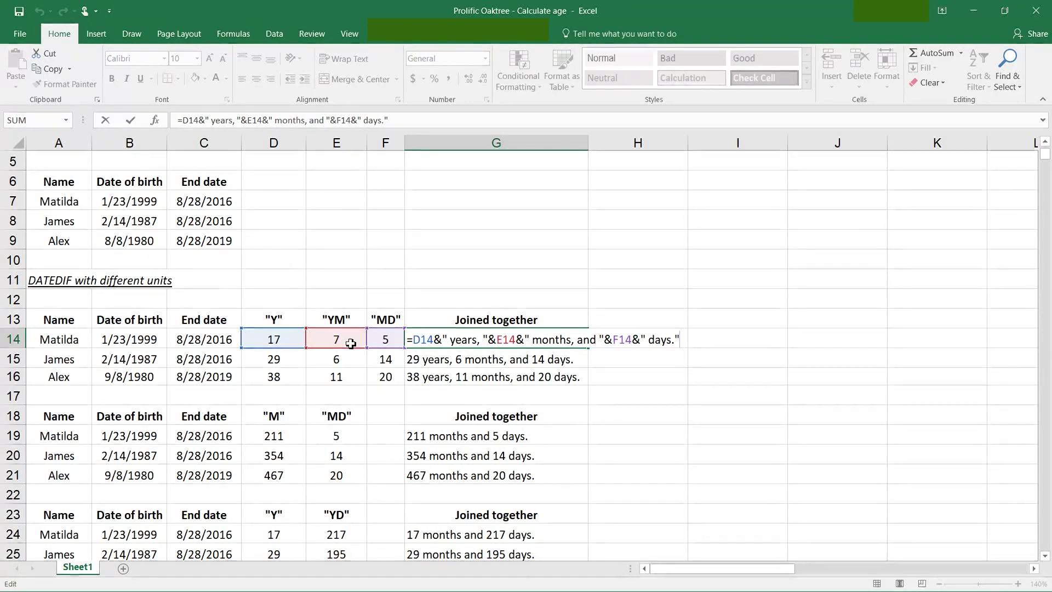
{"action": "key", "text": "Left"}
{"action": "key", "text": "Left"}
{"action": "key", "text": "Left"}
{"action": "key", "text": "Left"}
{"action": "key", "text": "Left"}
{"action": "key", "text": "Left"}
{"action": "key", "text": "Left"}
{"action": "key", "text": "Left"}
{"action": "key", "text": "Left"}
{"action": "key", "text": "Left"}
{"action": "key", "text": "Left"}
{"action": "key", "text": "Left"}
{"action": "key", "text": "Left"}
{"action": "key", "text": "Left"}
{"action": "key", "text": "Left"}
{"action": "key", "text": "Left"}
{"action": "key", "text": "Left"}
{"action": "key", "text": "Left"}
{"action": "key", "text": "Left"}
{"action": "key", "text": "Left"}
{"action": "key", "text": "Left"}
{"action": "key", "text": "Left"}
{"action": "key", "text": "Left"}
{"action": "key", "text": "Left"}
{"action": "key", "text": "Left"}
{"action": "key", "text": "Left"}
{"action": "key", "text": "Left"}
{"action": "key", "text": "Left"}
{"action": "key", "text": "Left"}
{"action": "key", "text": "Left"}
{"action": "key", "text": "Left"}
{"action": "key", "text": "Left"}
{"action": "key", "text": "Left"}
{"action": "key", "text": "Left"}
{"action": "key", "text": "Left"}
{"action": "key", "text": "Left"}
{"action": "key", "text": "Left"}
{"action": "key", "text": "Right"}
{"action": "key", "text": "Right"}
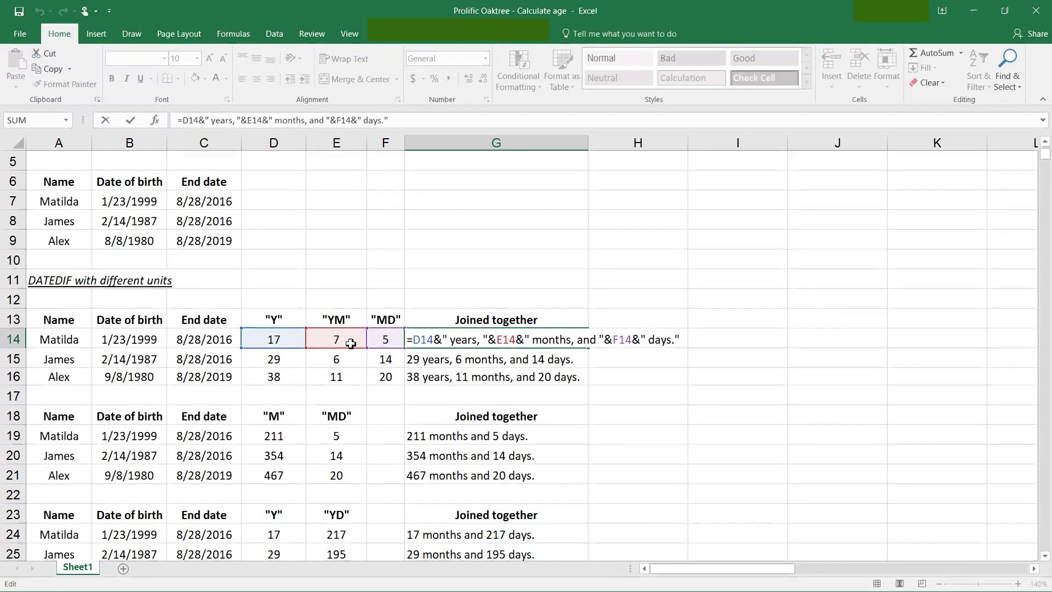
{"action": "key", "text": "ctrl+Return"}
Check the row 19 sentence formula, dates, months formula in D19 and MD formula in E19.
{"action": "key", "text": "Down"}
{"action": "key", "text": "Down"}
{"action": "key", "text": "Down"}
{"action": "key", "text": "Down"}
{"action": "key", "text": "Down"}
{"action": "key", "text": "Down"}
{"action": "key", "text": "Down"}
{"action": "key", "text": "Down"}
{"action": "key", "text": "Down"}
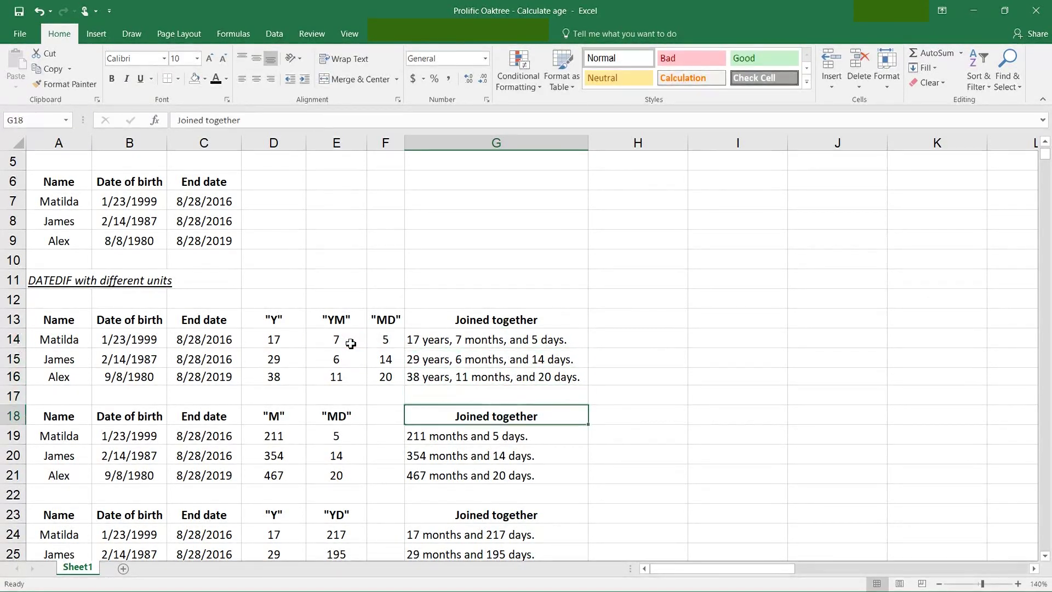
{"action": "key", "text": "Down"}
{"action": "key", "text": "Down"}
{"action": "key", "text": "Down"}
{"action": "key", "text": "Down"}
{"action": "key", "text": "Down"}
{"action": "key", "text": "Down"}
{"action": "key", "text": "Down"}
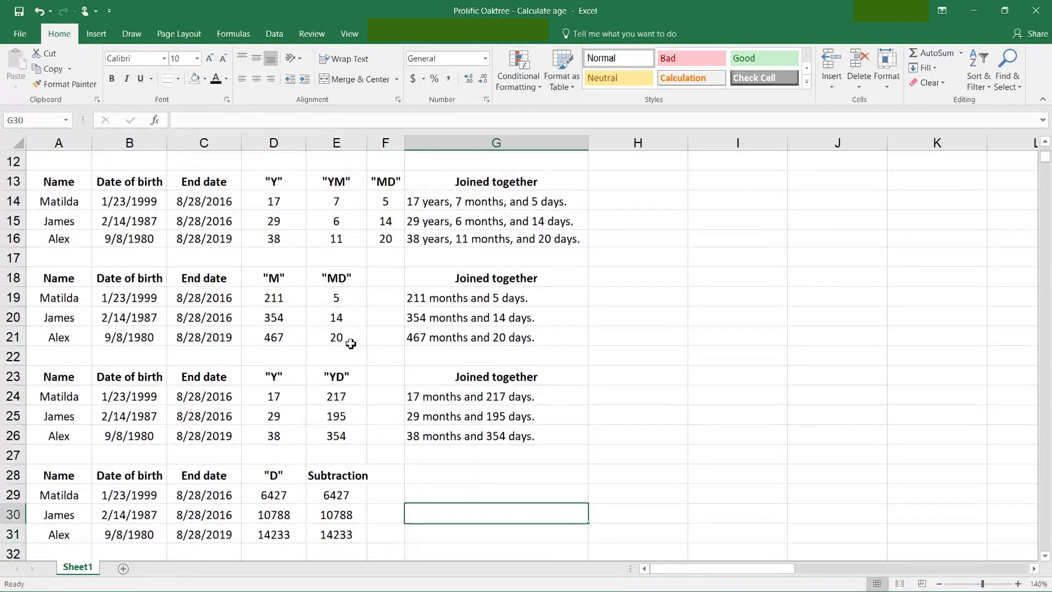
{"action": "key", "text": "Up"}
{"action": "key", "text": "Up"}
{"action": "key", "text": "Up"}
{"action": "key", "text": "Up"}
{"action": "key", "text": "Up"}
{"action": "key", "text": "Up"}
{"action": "key", "text": "Up"}
{"action": "key", "text": "Up"}
{"action": "key", "text": "Up"}
{"action": "key", "text": "Up"}
{"action": "key", "text": "Up"}
{"action": "key", "text": "Up"}
{"action": "key", "text": "Up"}
{"action": "key", "text": "Up"}
{"action": "key", "text": "Up"}
{"action": "key", "text": "Down"}
{"action": "key", "text": "Down"}
{"action": "key", "text": "Down"}
{"action": "key", "text": "Down"}
{"action": "key", "text": "Down"}
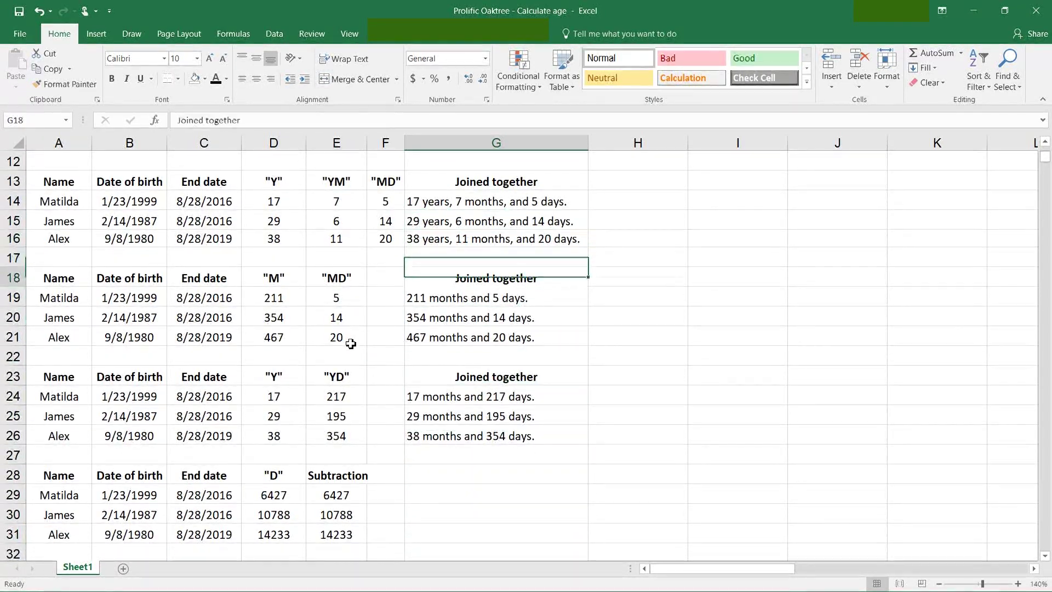
{"action": "key", "text": "Up"}
{"action": "key", "text": "Left"}
{"action": "key", "text": "Left"}
{"action": "key", "text": "Left"}
{"action": "key", "text": "Left"}
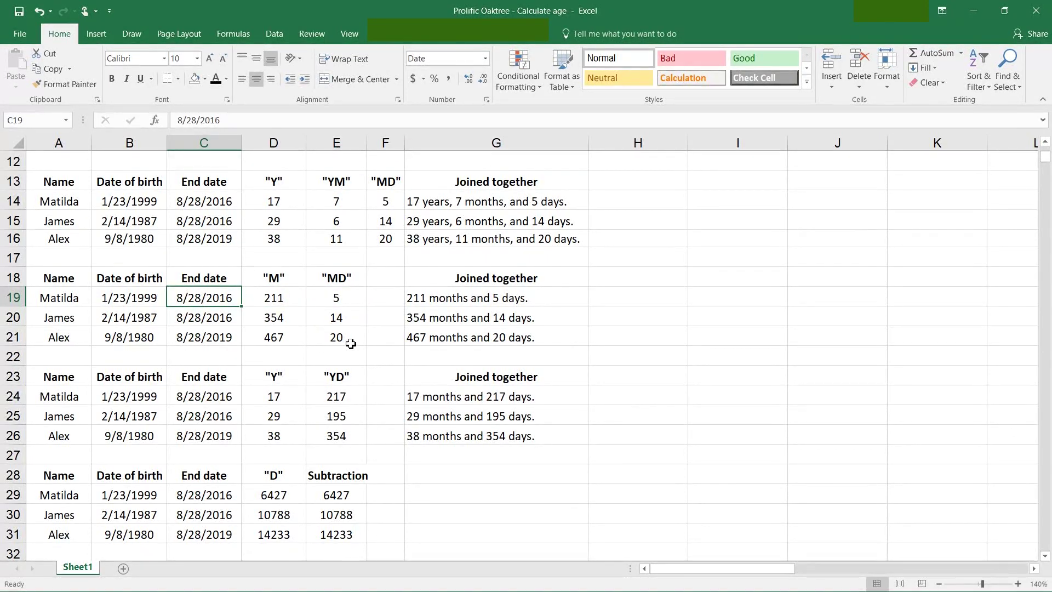
{"action": "key", "text": "Right"}
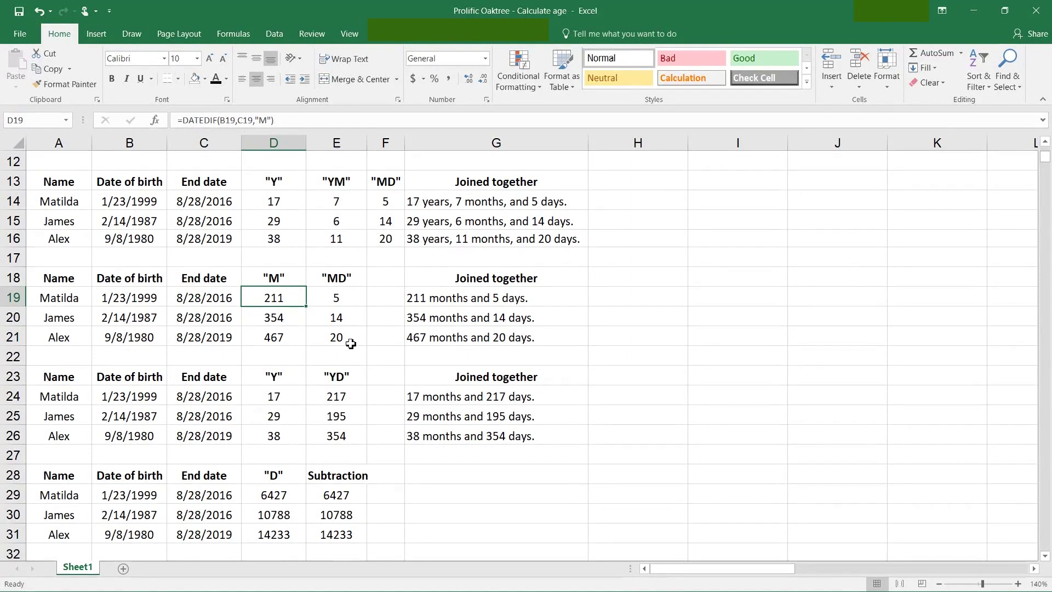
{"action": "key", "text": "Left"}
{"action": "key", "text": "Left"}
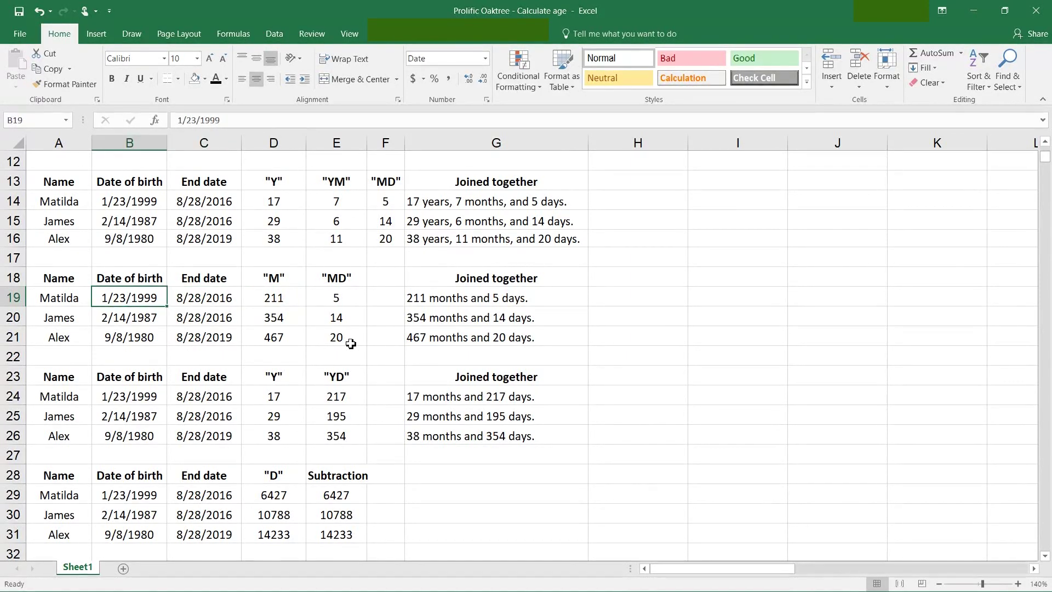
{"action": "key", "text": "Right"}
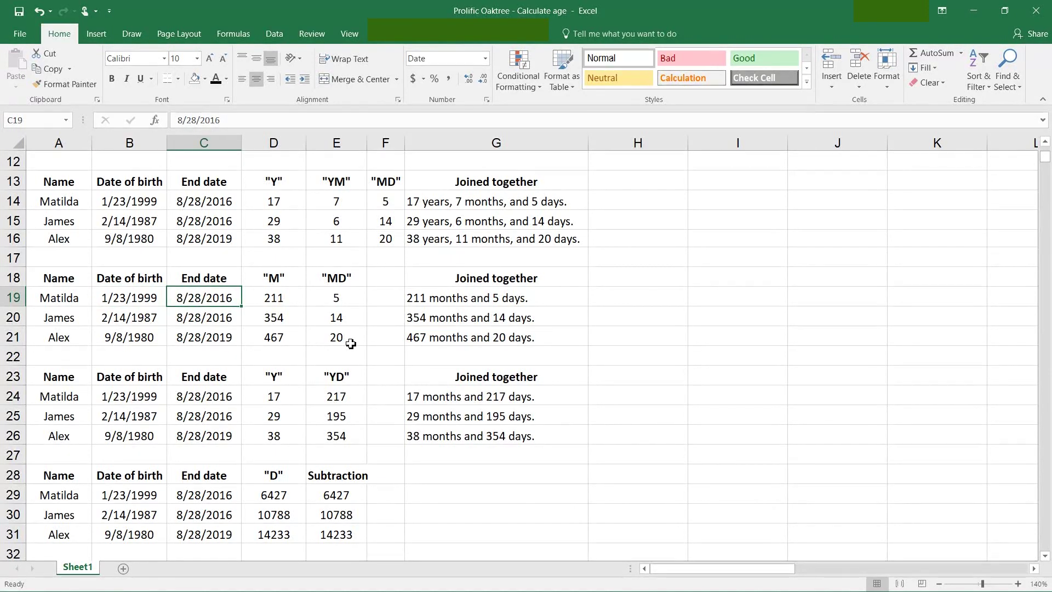
{"action": "key", "text": "Right"}
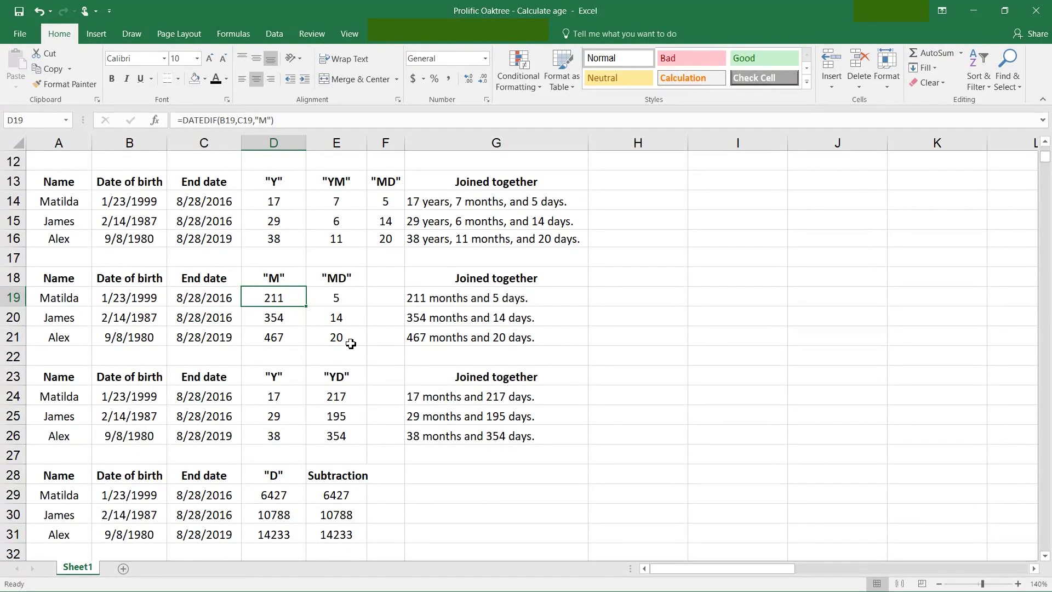
{"action": "key", "text": "Right"}
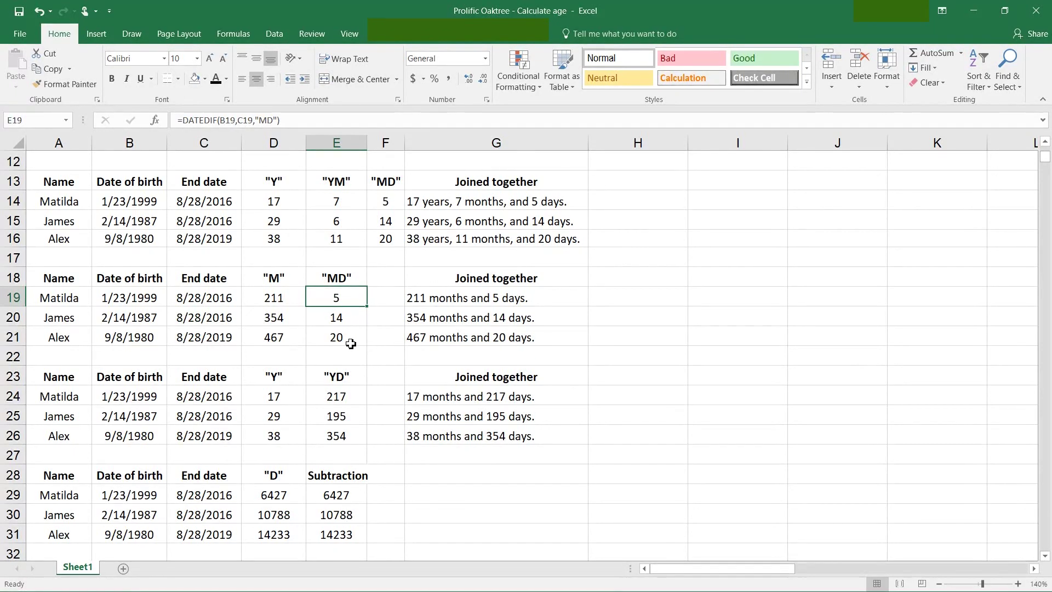
Compare the MD headings of the first two tables, then inspect the Y and YD formulas in D24 and E24.
{"action": "left_click", "coordinate": [386, 182]}
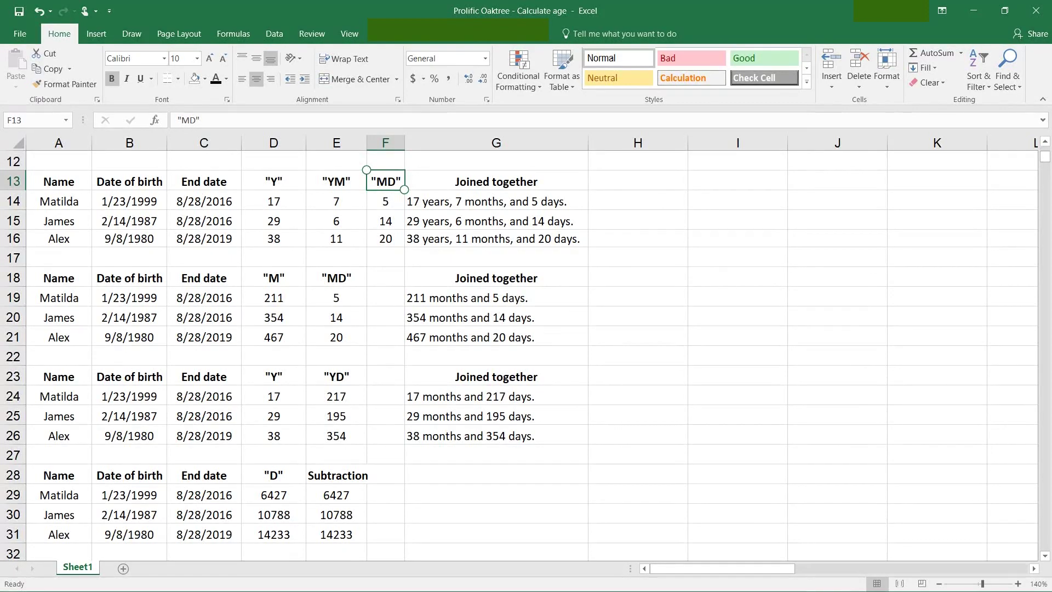
{"action": "left_click", "coordinate": [336, 278]}
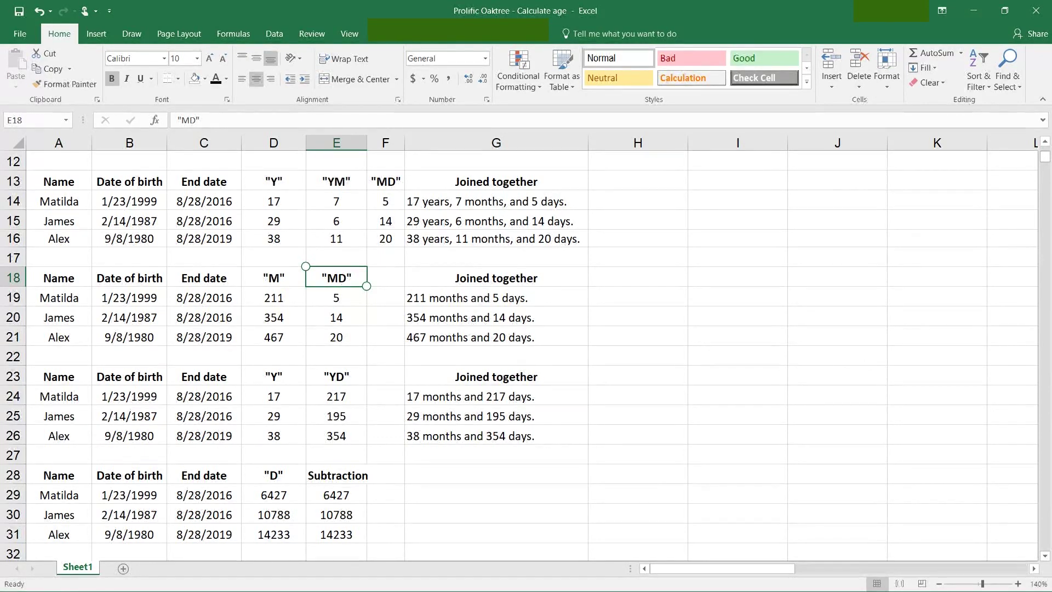
{"action": "key", "text": "Down"}
{"action": "key", "text": "Down"}
{"action": "key", "text": "Down"}
{"action": "key", "text": "Down"}
{"action": "key", "text": "Down"}
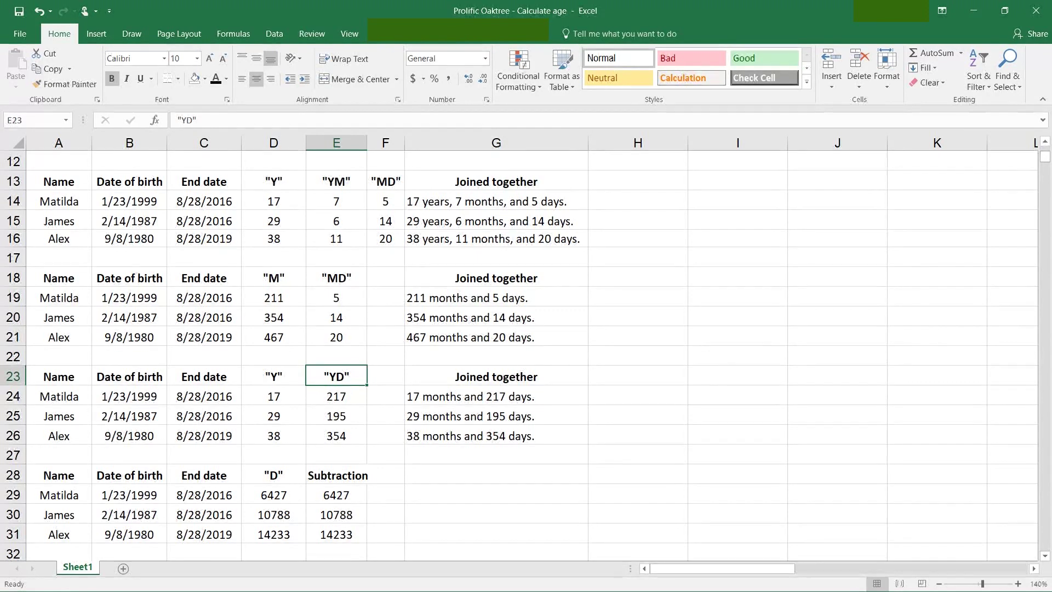
{"action": "left_click", "coordinate": [274, 377]}
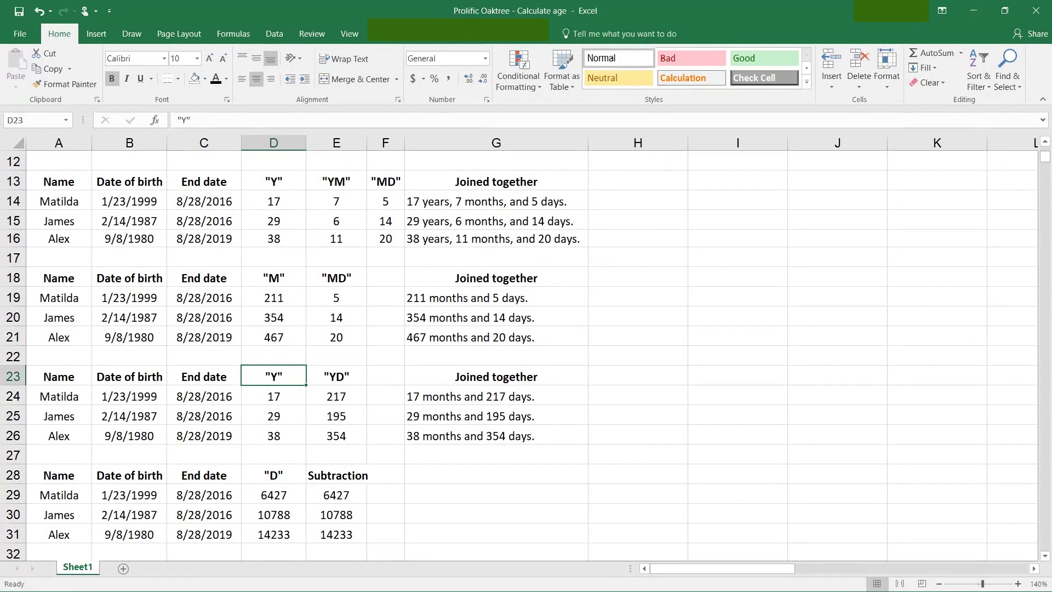
{"action": "left_click", "coordinate": [273, 397]}
{"action": "left_click", "coordinate": [336, 396]}
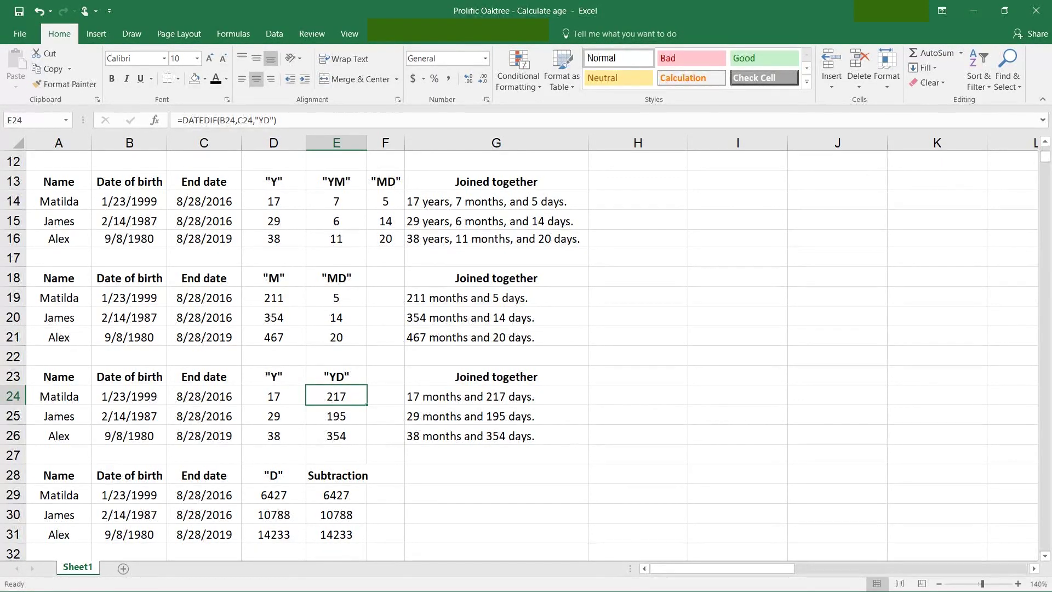
Compare the "D" days formula in D29 with the subtraction formula in E29.
{"action": "scroll", "coordinate": [521, 356], "scroll_direction": "down", "scroll_amount": 3}
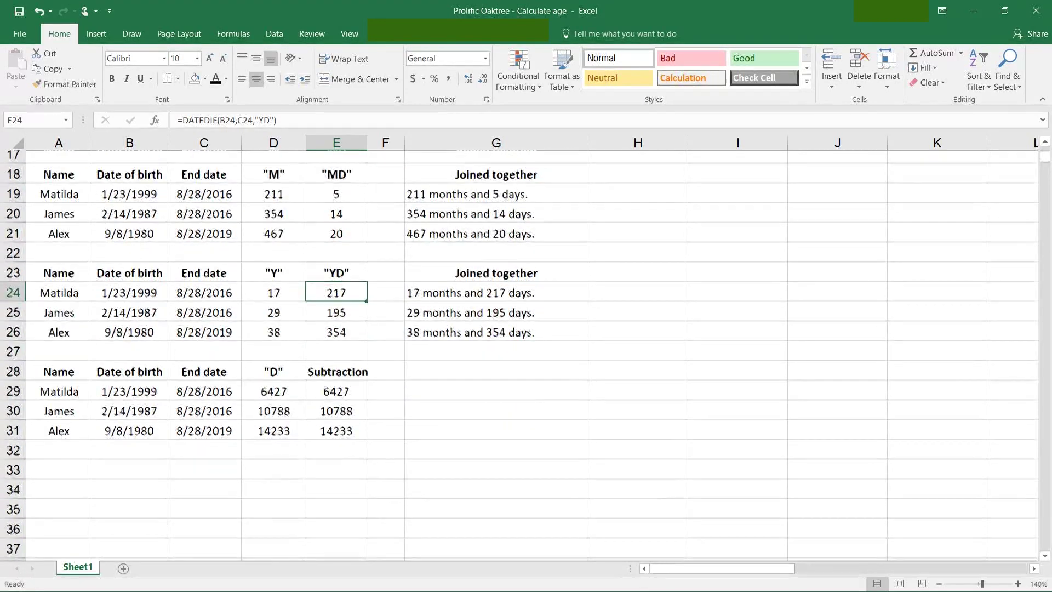
{"action": "left_click", "coordinate": [273, 359]}
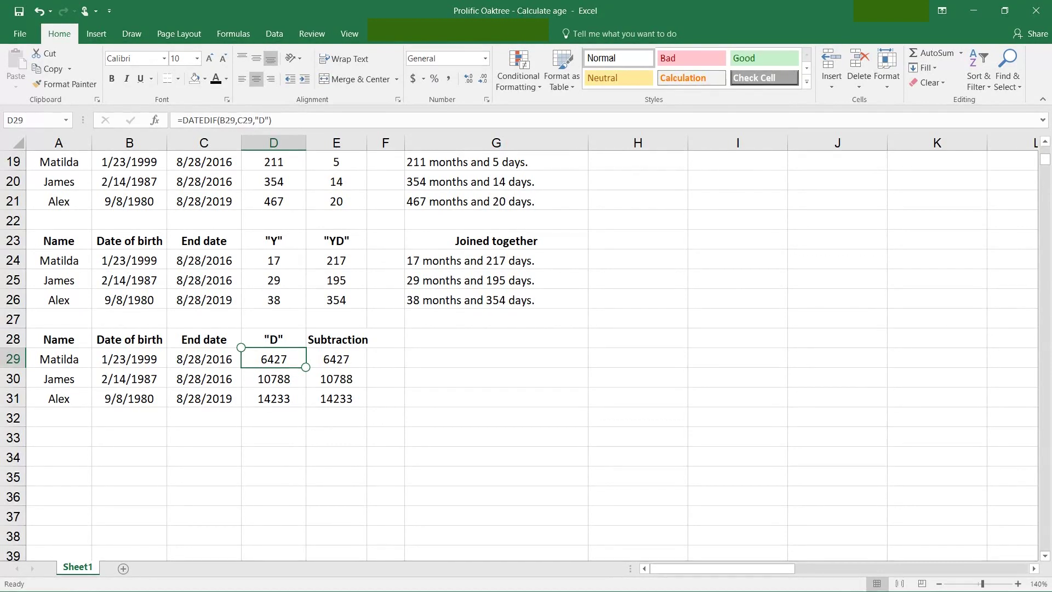
{"action": "left_click", "coordinate": [336, 359]}
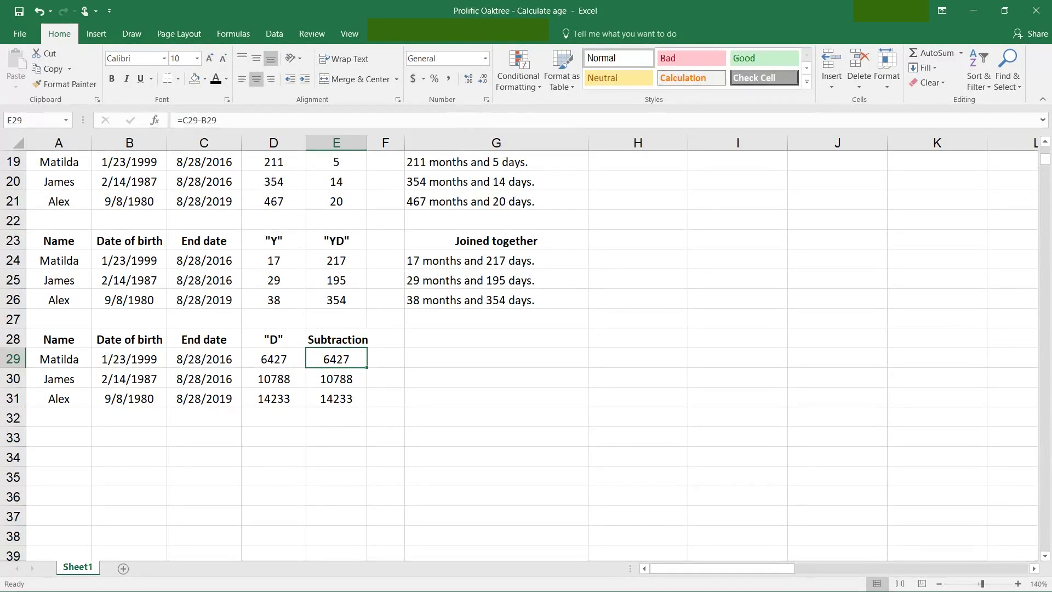
{"action": "left_click", "coordinate": [273, 359]}
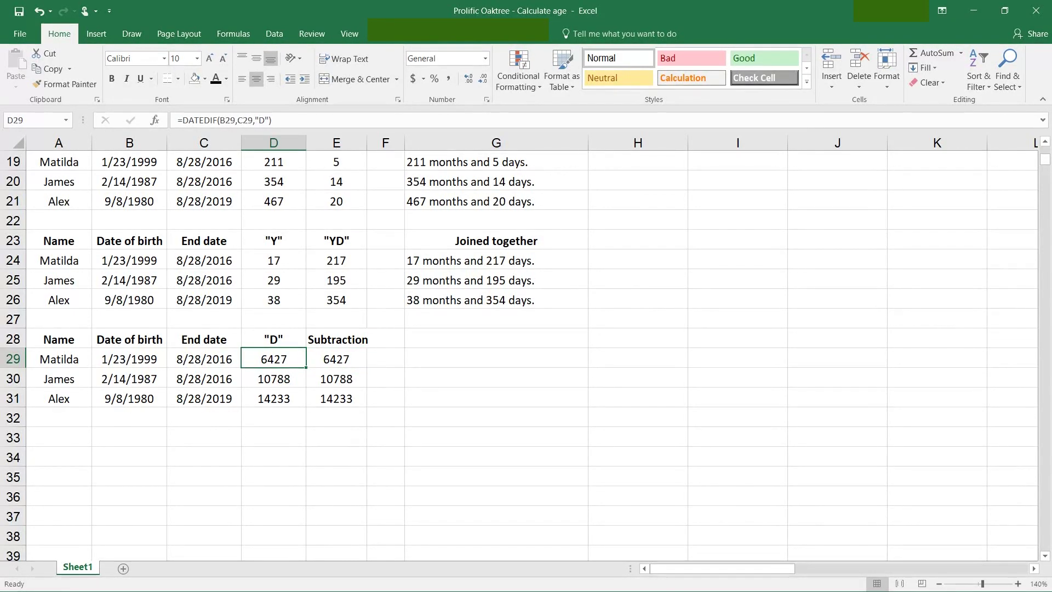
{"action": "key", "text": "F2"}
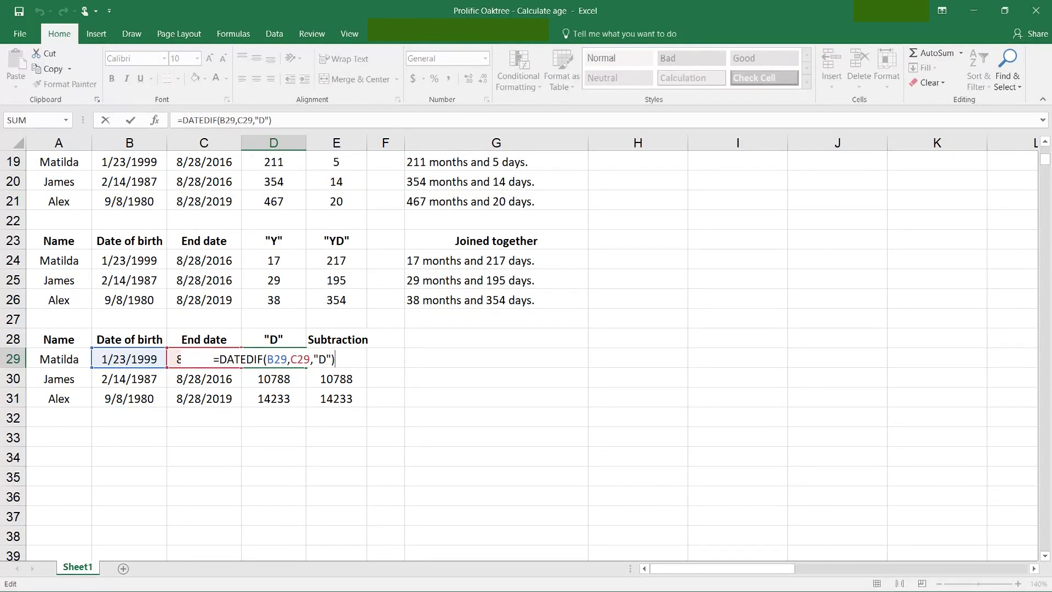
{"action": "key", "text": "Escape"}
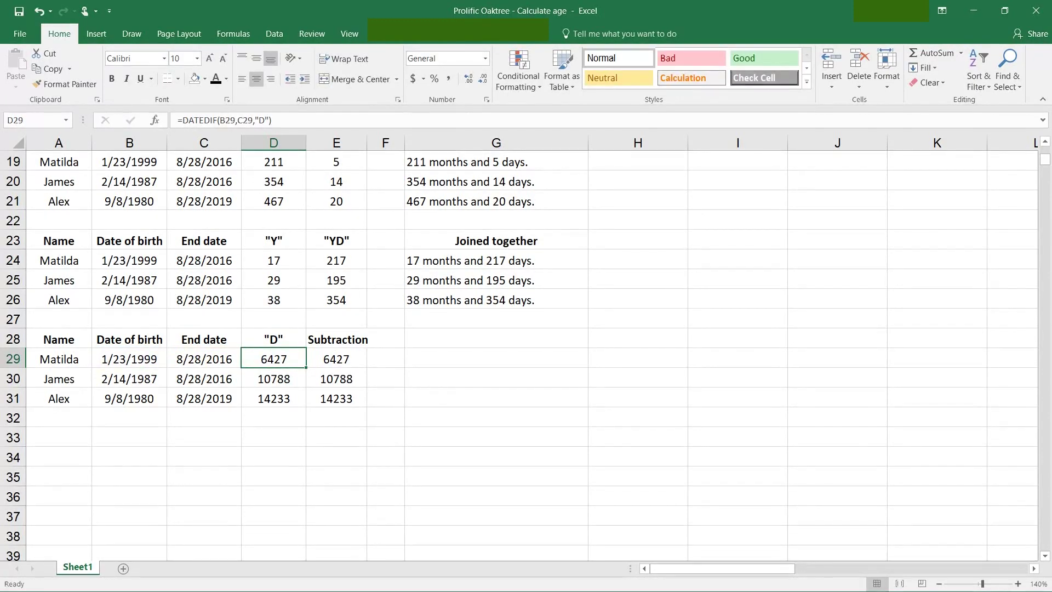
{"action": "left_click", "coordinate": [336, 359]}
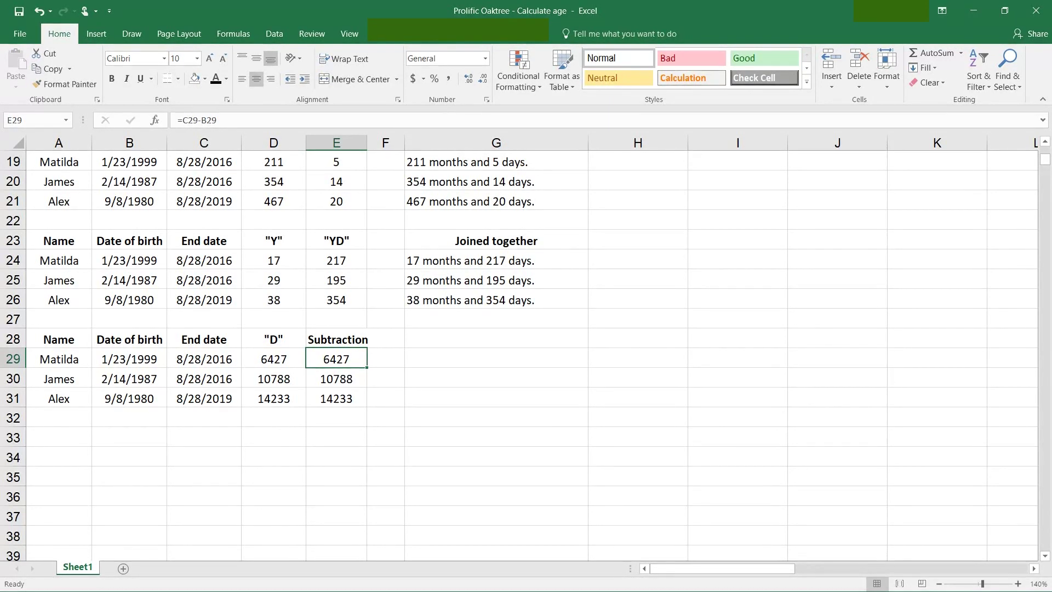
Select empty cell E22 and dismiss the touch toolbar beside it.
{"action": "scroll", "coordinate": [519, 355], "scroll_direction": "up", "scroll_amount": 5}
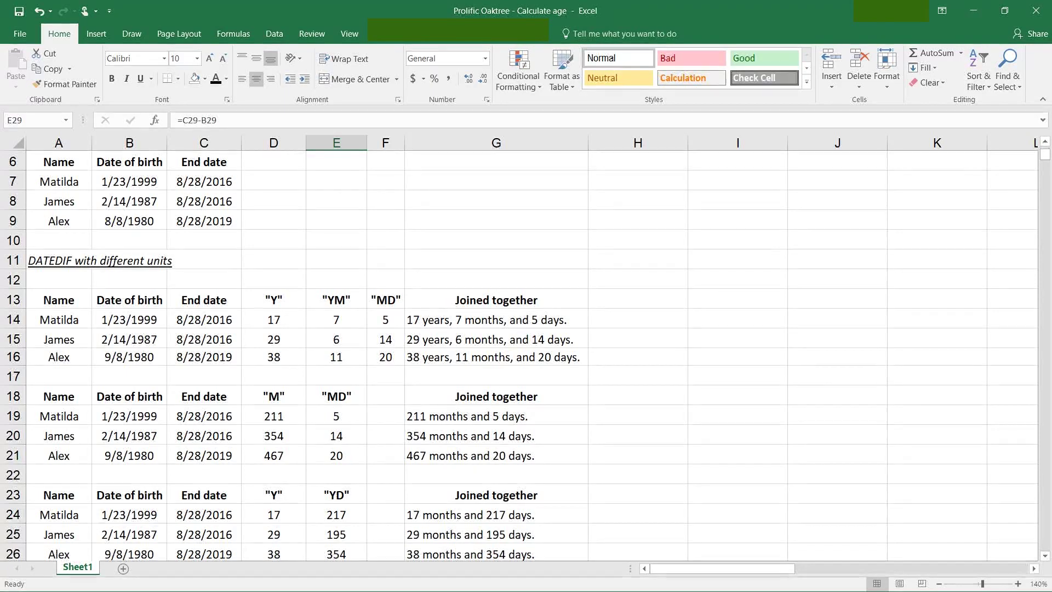
{"action": "scroll", "coordinate": [519, 348], "scroll_direction": "down", "scroll_amount": 3}
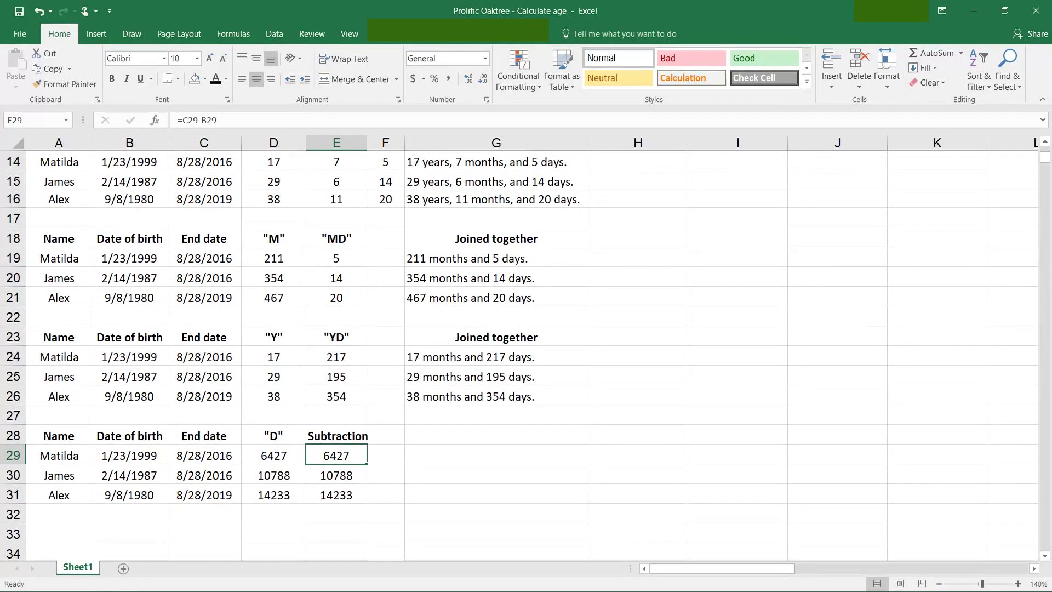
{"action": "left_click", "coordinate": [336, 316]}
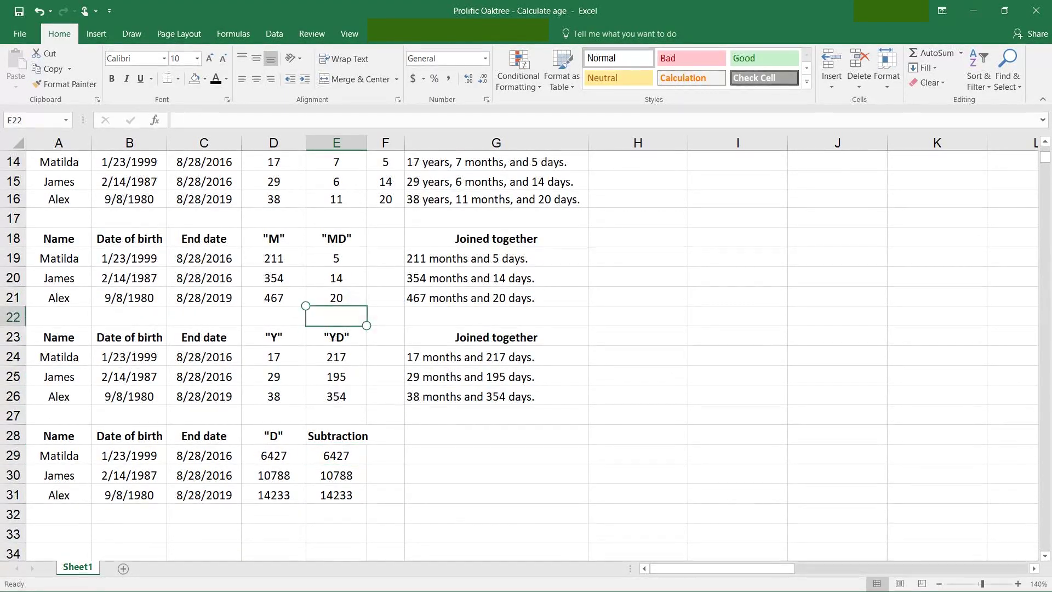
{"action": "left_click", "coordinate": [336, 316]}
{"action": "left_click", "coordinate": [336, 315]}
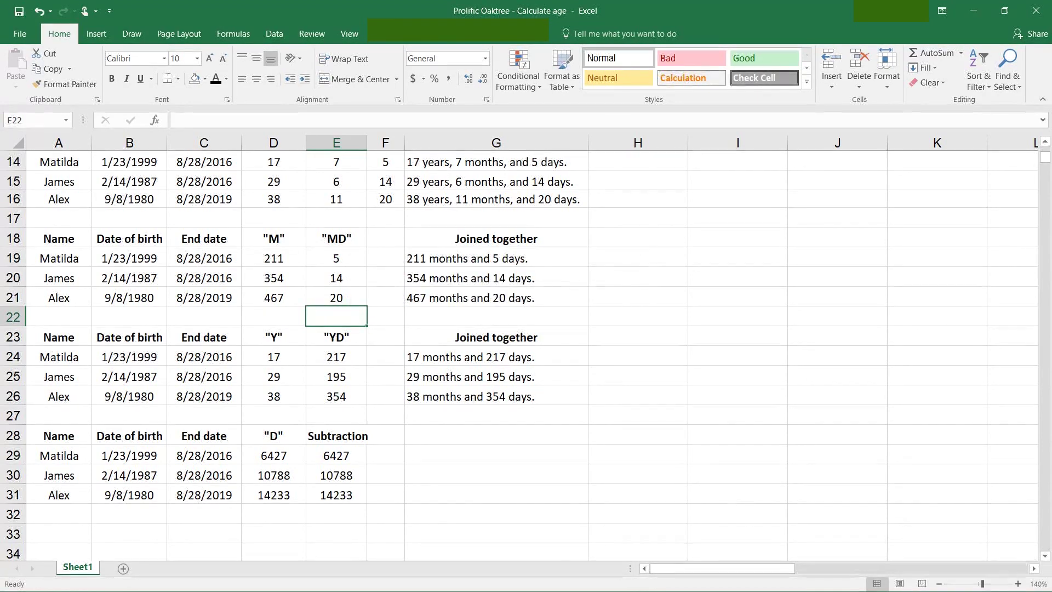